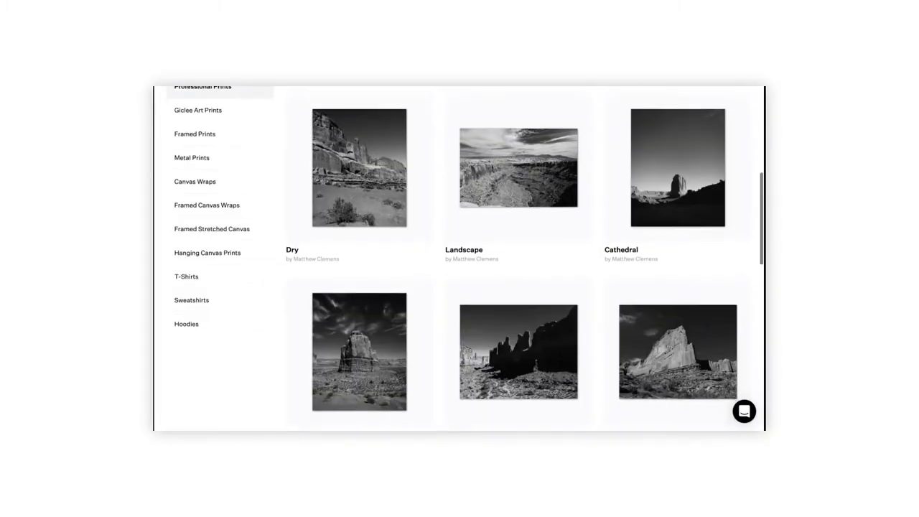
# - Add the Wall print at 8x10 inch with a Metallic surface to the cart
pyautogui.scroll(-2, 459, 259)
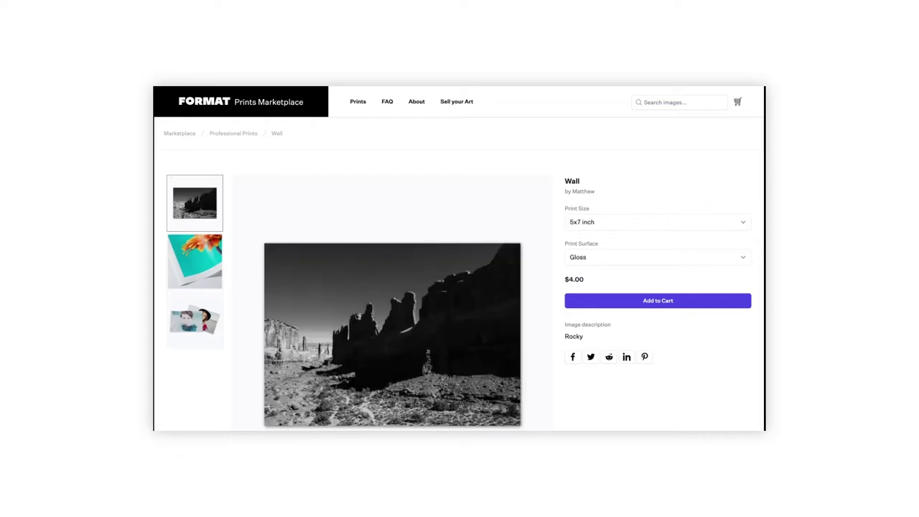
pyautogui.scroll(-2, 459, 259)
pyautogui.click(595, 173)
pyautogui.click(593, 200)
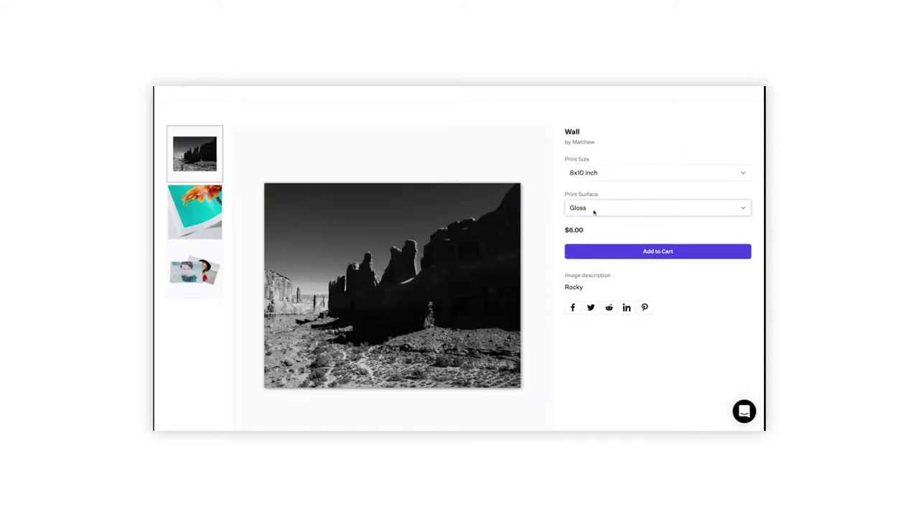
pyautogui.click(599, 240)
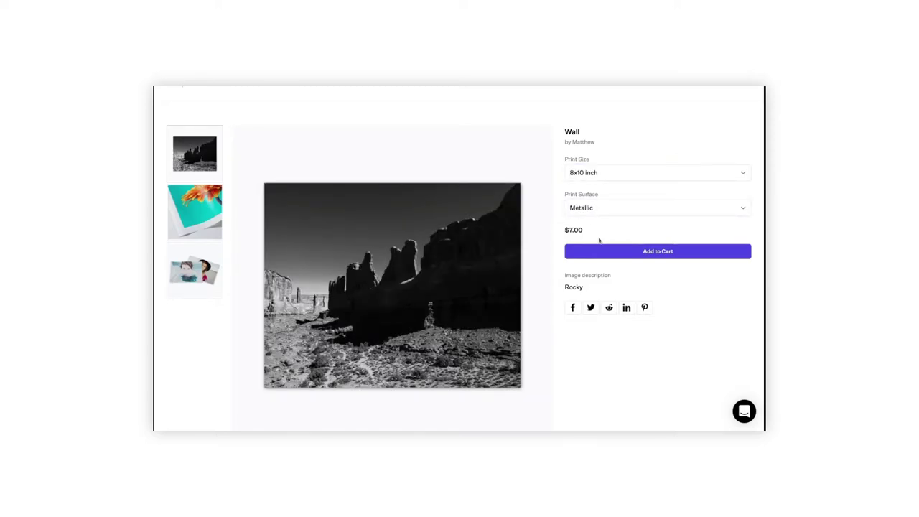
pyautogui.click(601, 251)
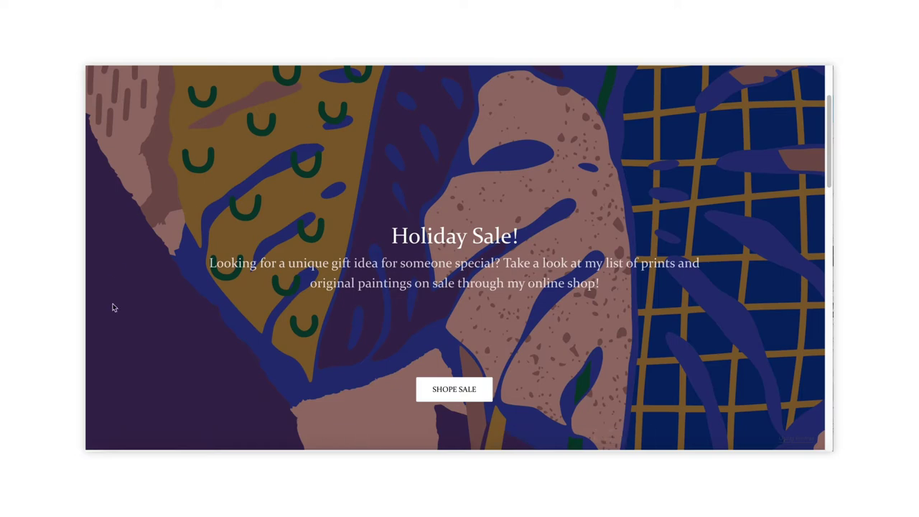
# - Follow the Holiday Sale banner's SHOPE SALE link and browse the shop's paintings
pyautogui.click(470, 397)
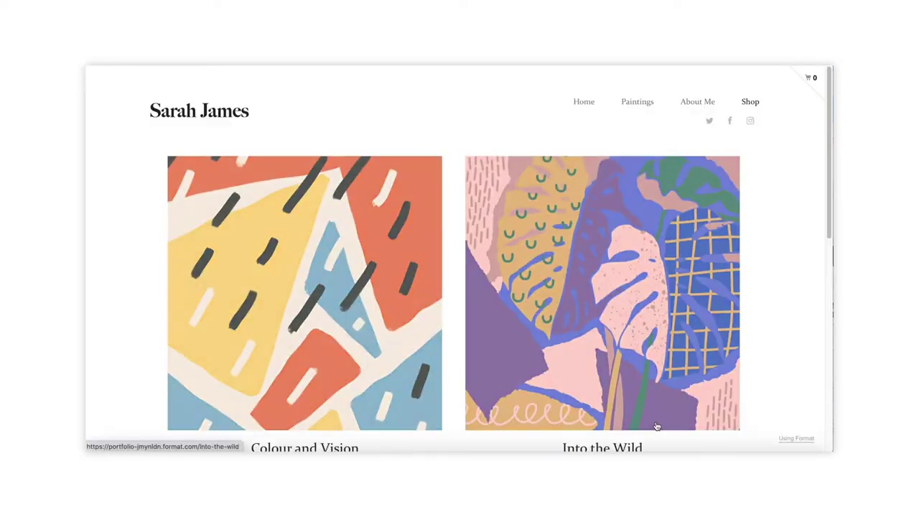
pyautogui.scroll(-5, 660, 401)
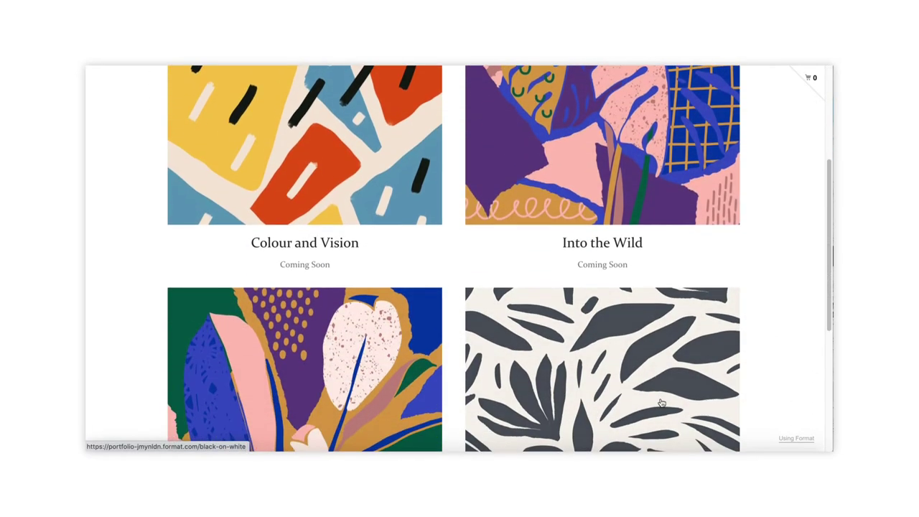
pyautogui.scroll(-4, 661, 403)
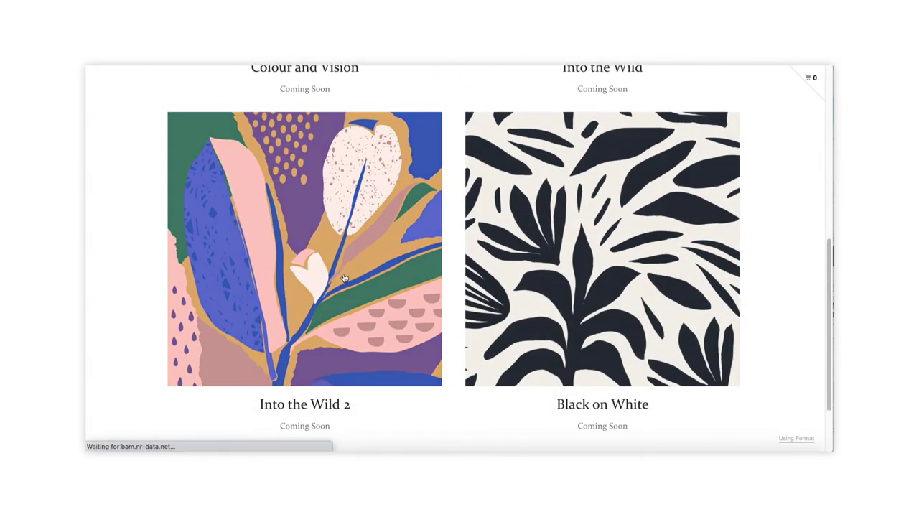
pyautogui.scroll(-2, 750, 366)
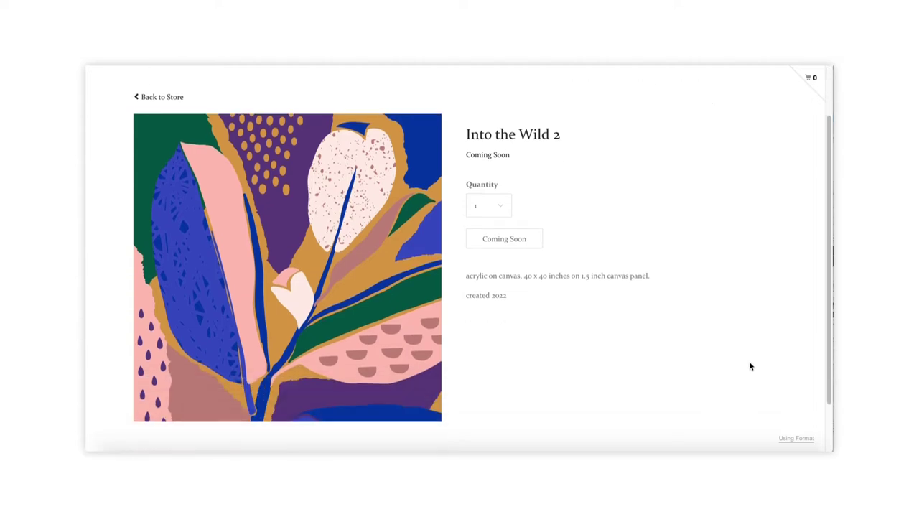
pyautogui.scroll(2, 654, 202)
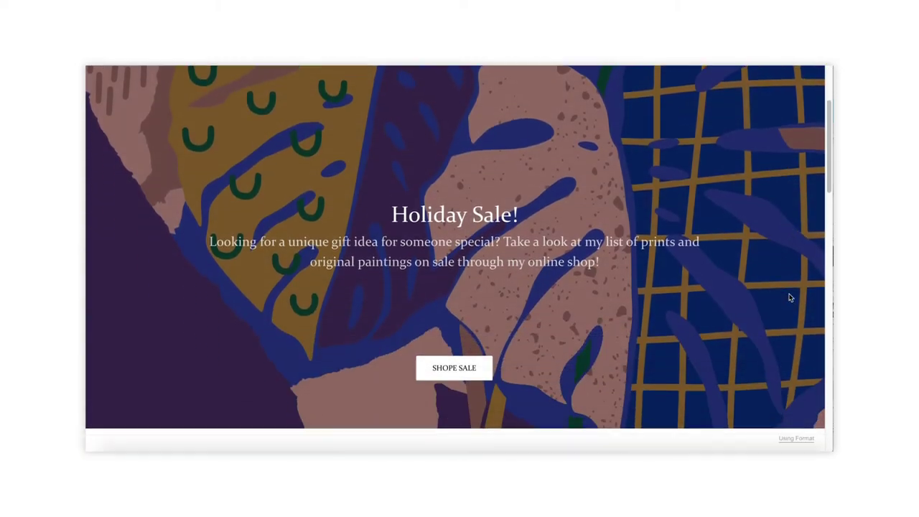
pyautogui.scroll(-3, 791, 298)
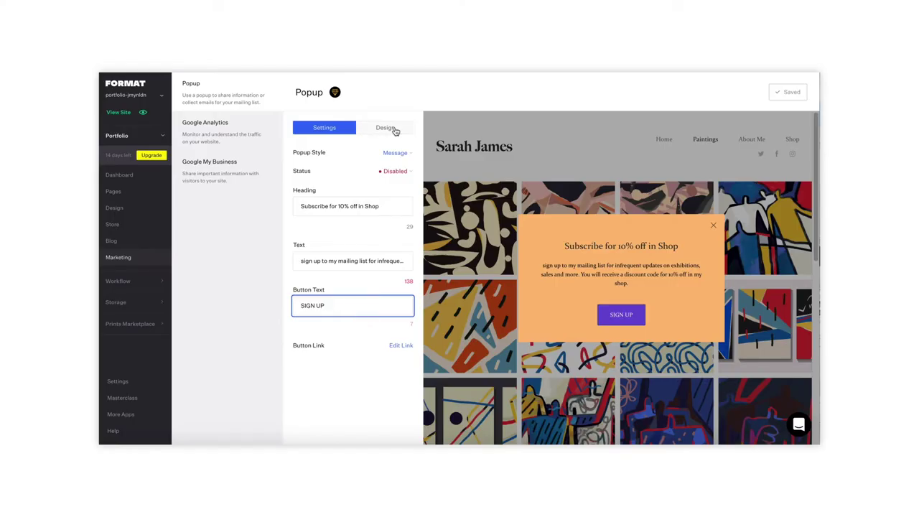
# - Darken the popup's purple Button Background Color on the Design tab and save
pyautogui.click(394, 130)
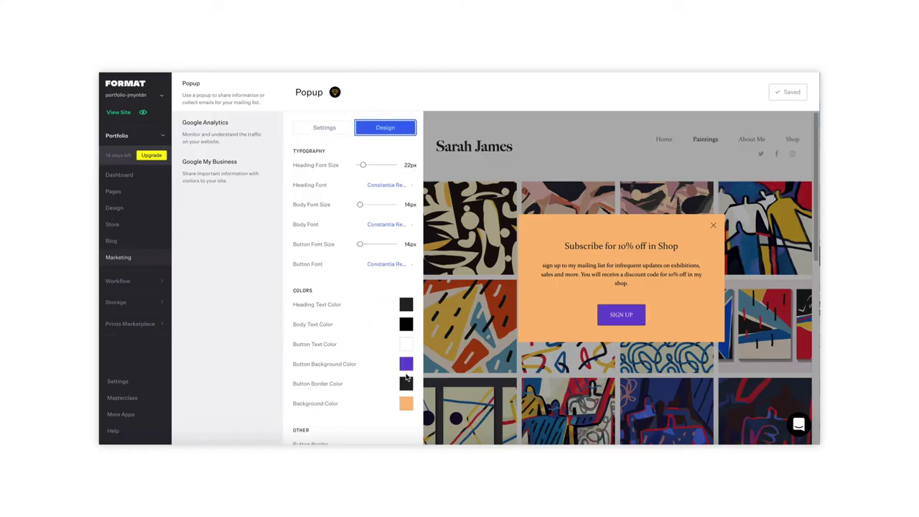
pyautogui.scroll(-1, 406, 378)
pyautogui.click(405, 339)
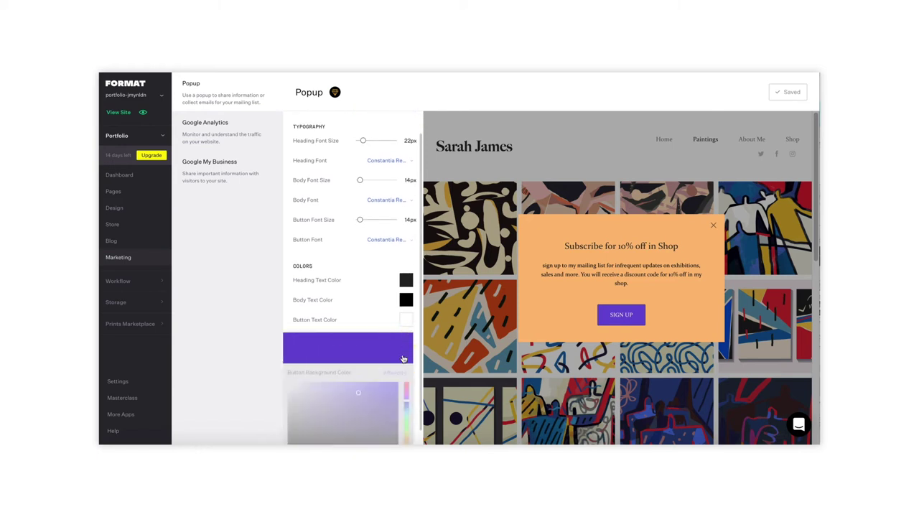
pyautogui.moveTo(361, 395); pyautogui.dragTo(376, 393)
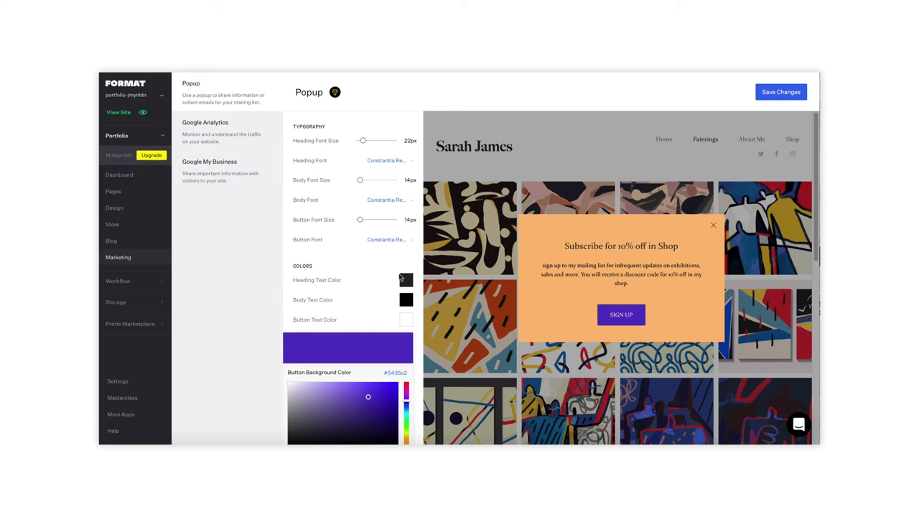
pyautogui.click(780, 92)
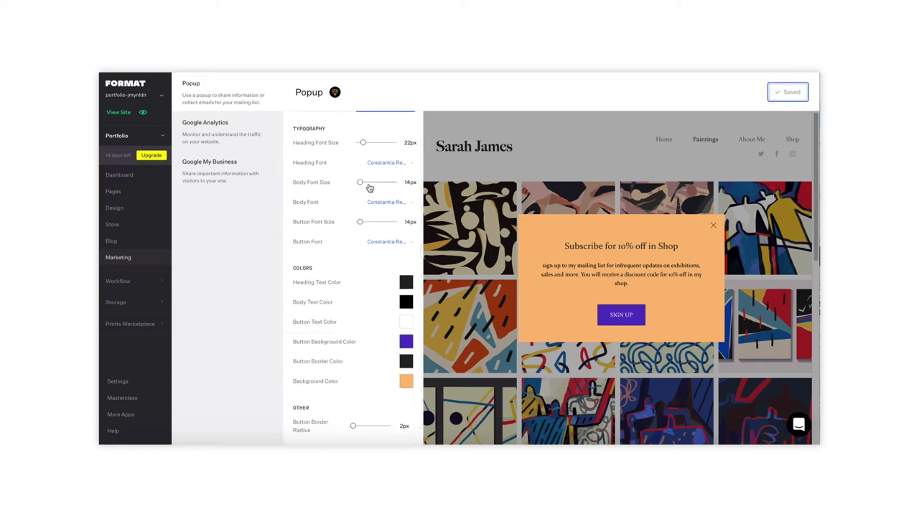
# - Set the popup Status to Enabled, save, and view the live site
pyautogui.scroll(1, 367, 186)
pyautogui.click(319, 128)
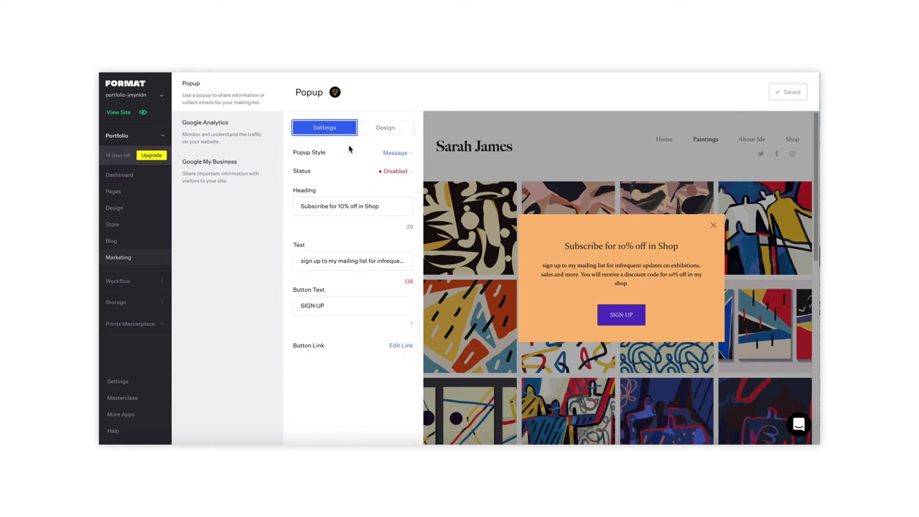
pyautogui.click(393, 172)
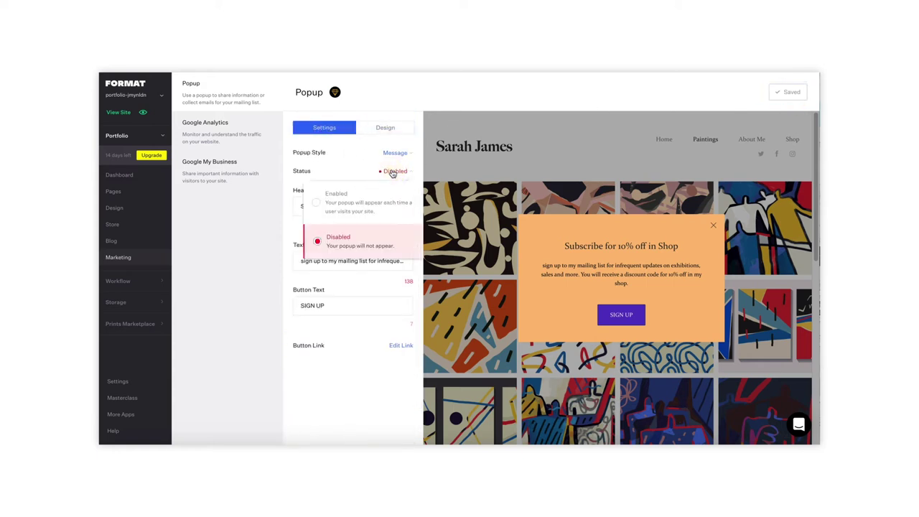
pyautogui.click(372, 204)
pyautogui.click(789, 93)
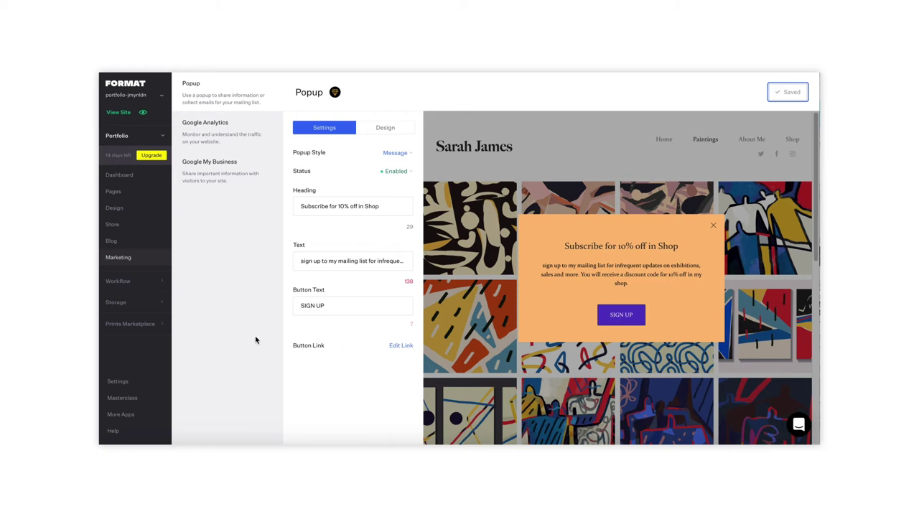
pyautogui.click(119, 115)
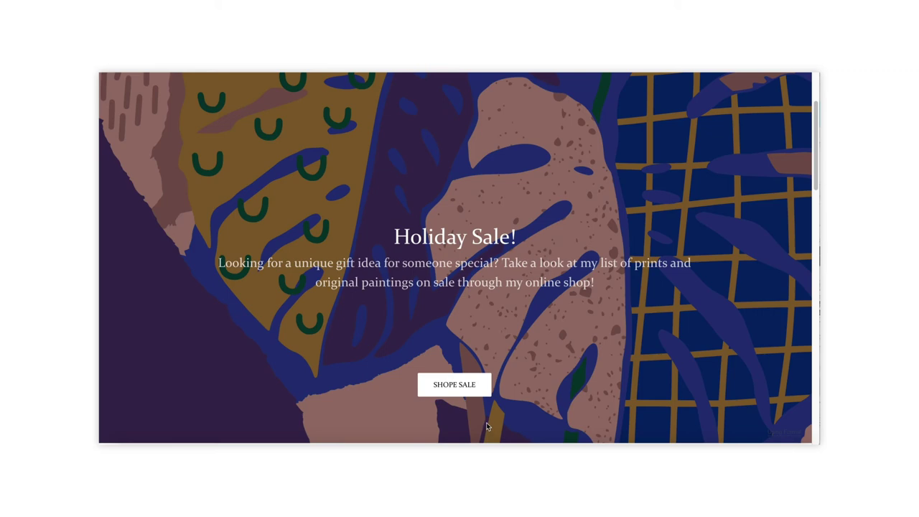
# - Go from the home banner's SHOPE SALE link to the Into the Wild 2 product page
pyautogui.click(649, 419)
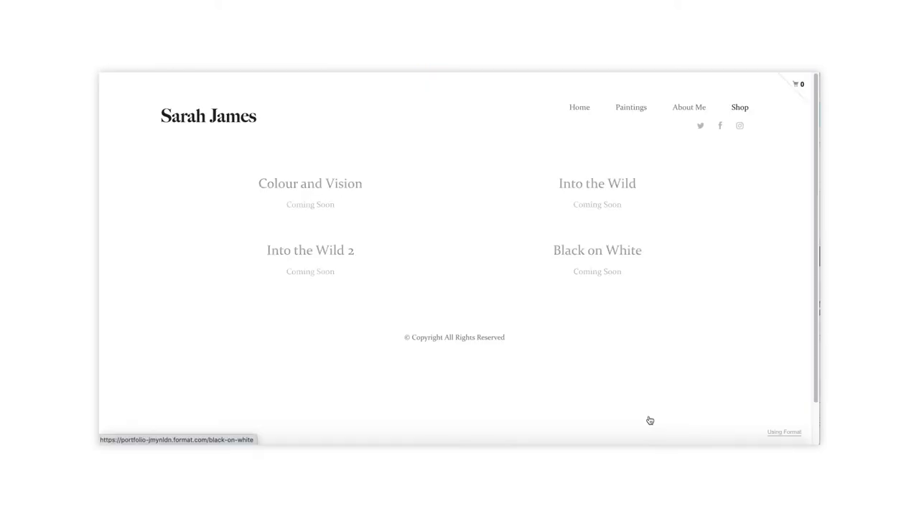
pyautogui.scroll(-10, 654, 388)
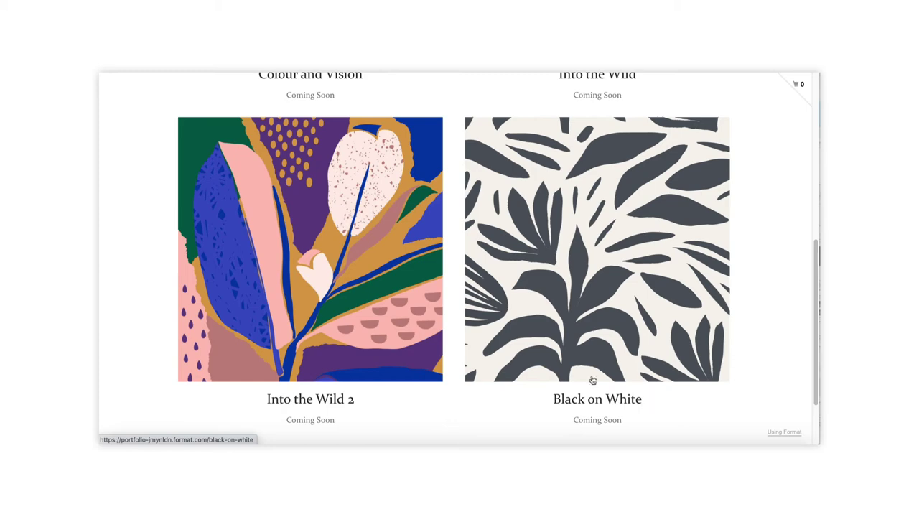
pyautogui.click(593, 380)
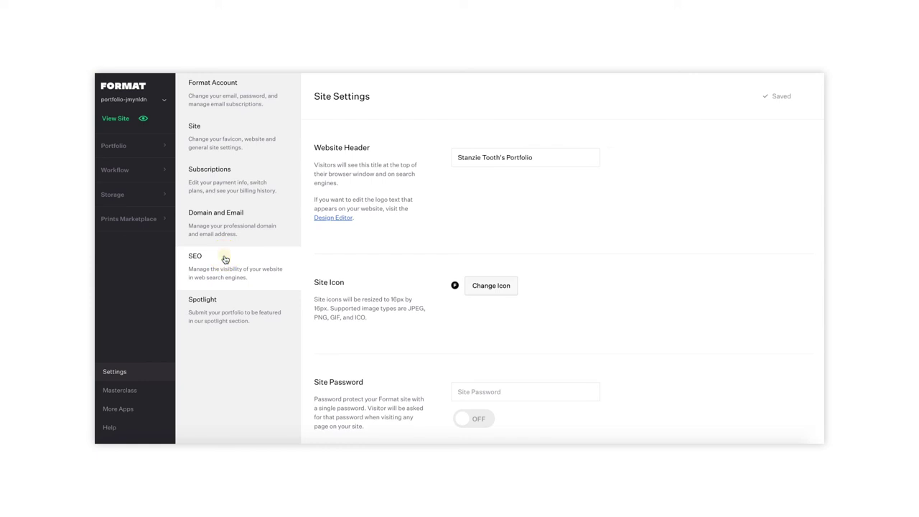
# - In the SEO titles and descriptions table, enter the Into the Wild title and description
pyautogui.scroll(-3, 535, 315)
pyautogui.scroll(-3, 535, 315)
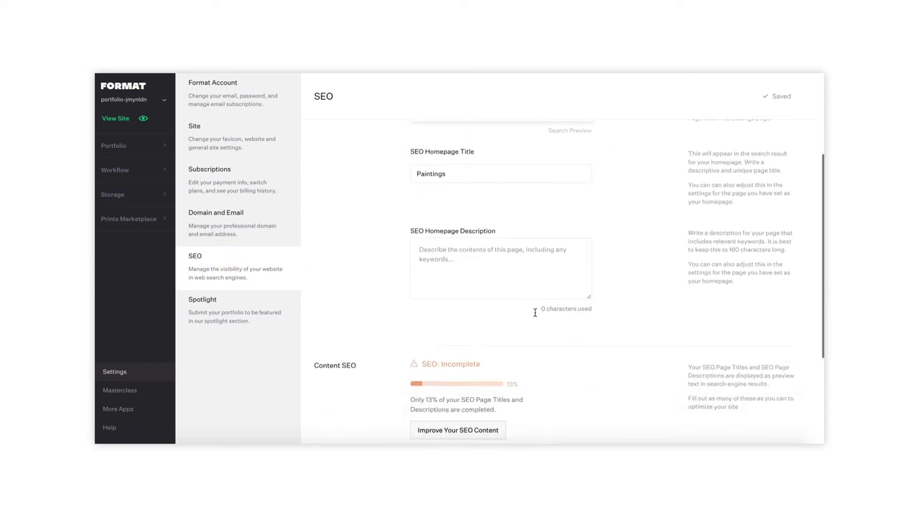
pyautogui.click(462, 364)
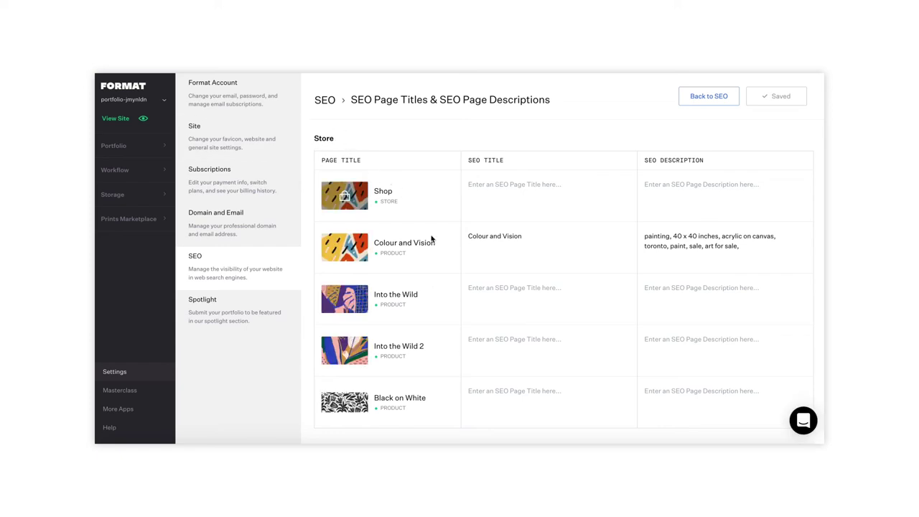
pyautogui.click(494, 305)
pyautogui.write('Intr')
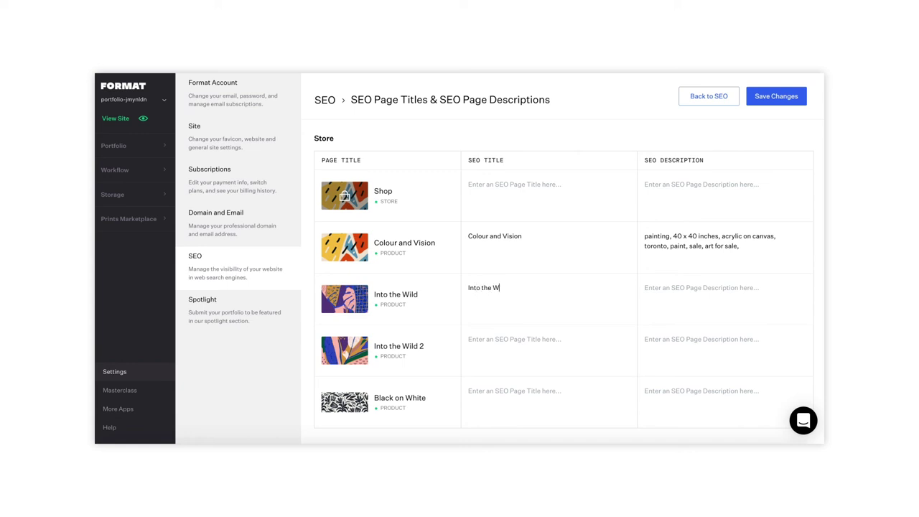
pyautogui.click(719, 302)
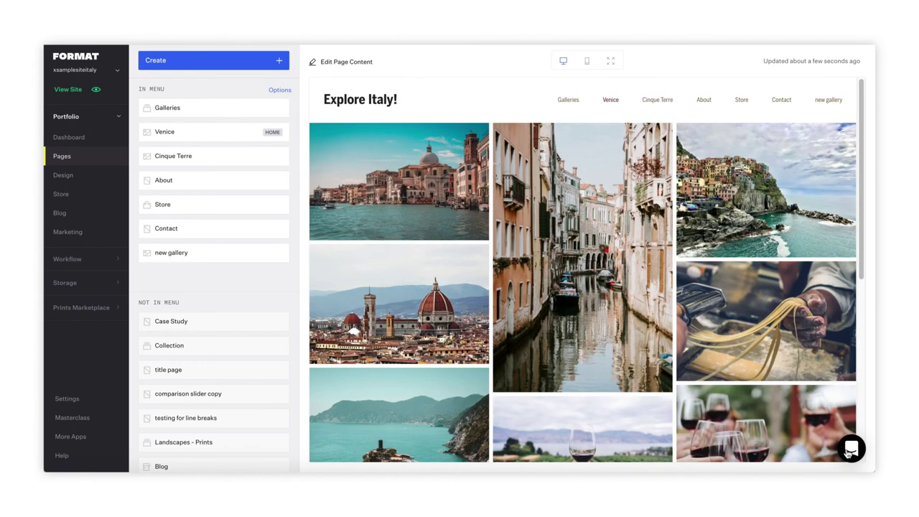
# - Open the support chat's Send us a message panel, then go to its Help section
pyautogui.click(849, 450)
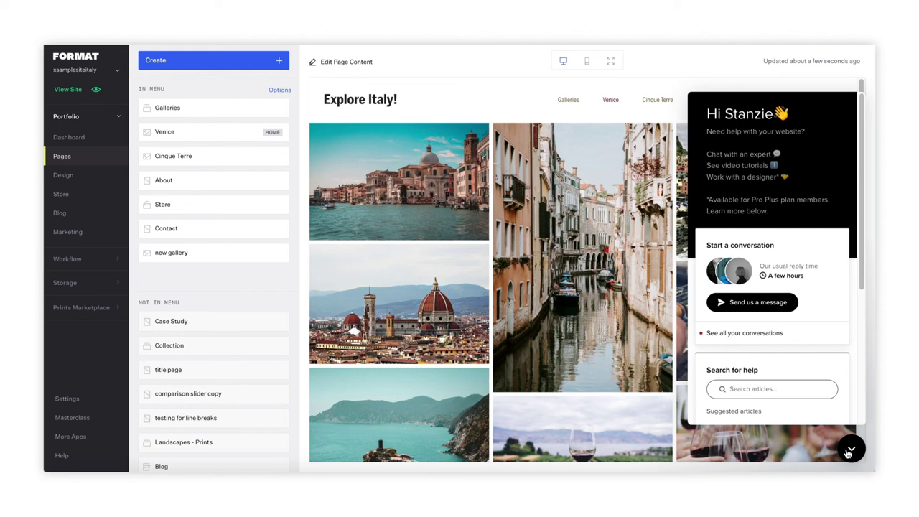
pyautogui.click(786, 304)
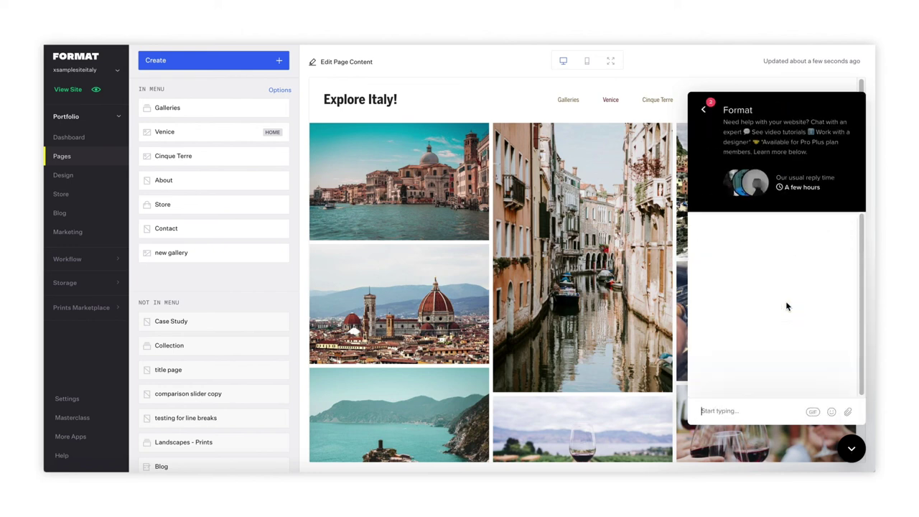
pyautogui.click(61, 455)
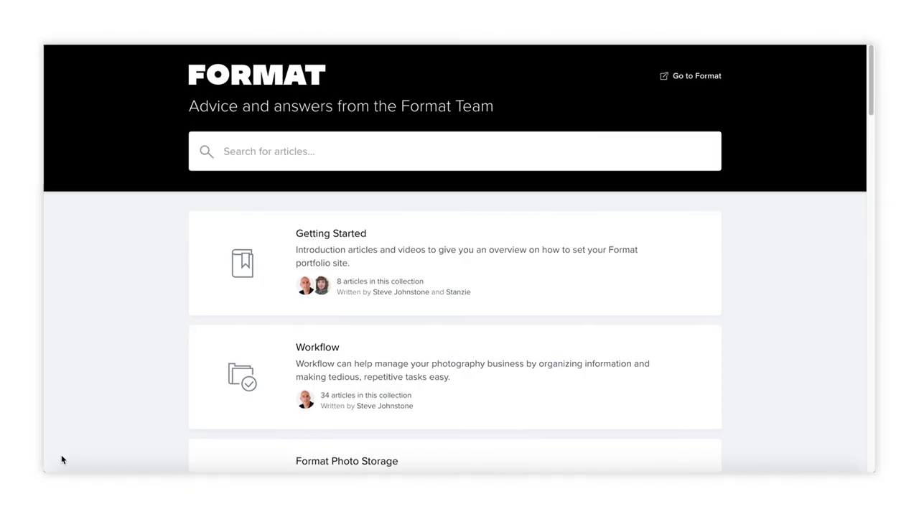